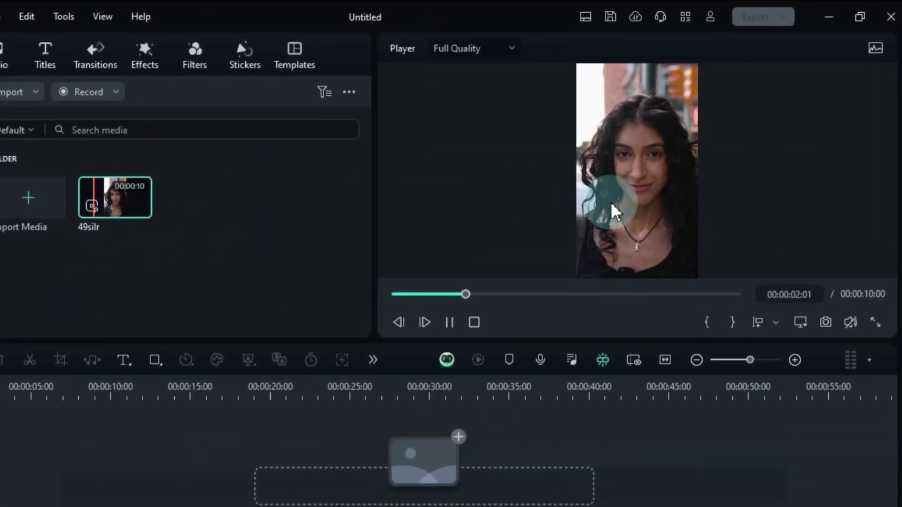
# Step: Switch to the Short Video layout and add the 49silr clip to the timeline
pyautogui.click(578, 16)
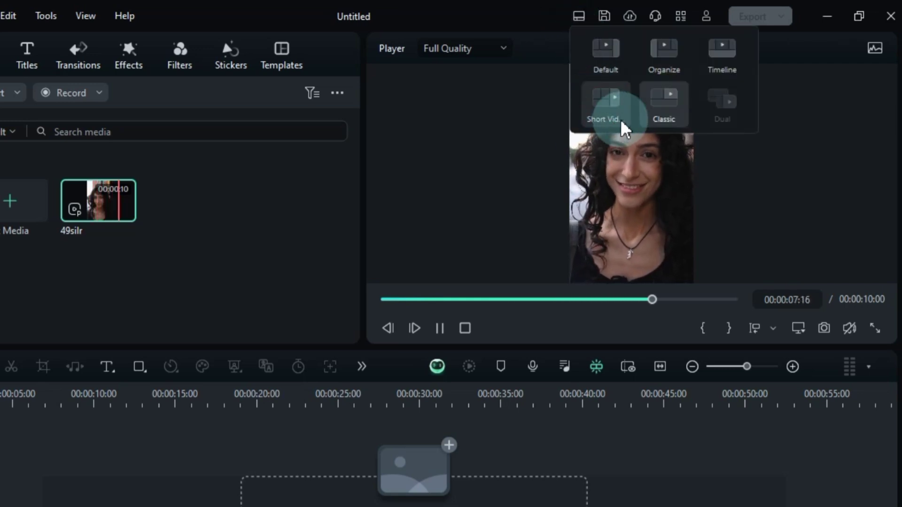
pyautogui.click(599, 115)
pyautogui.click(781, 276)
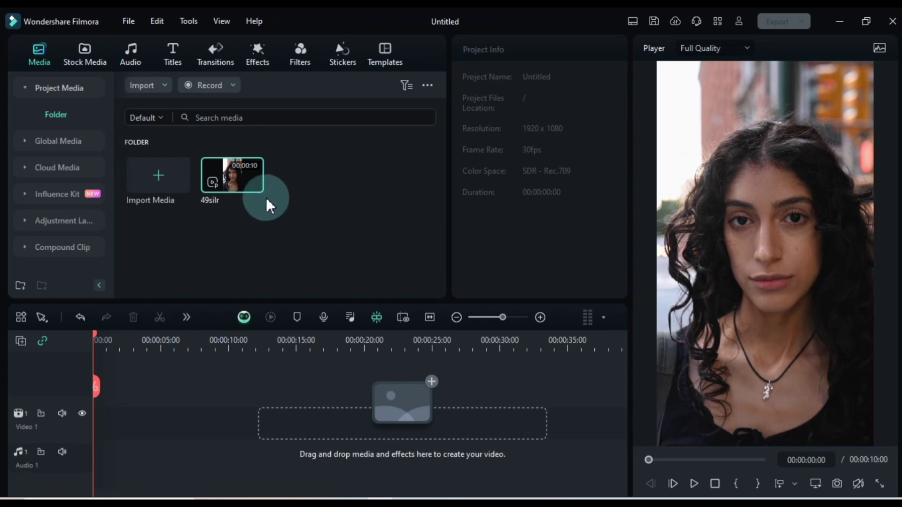
pyautogui.click(253, 183)
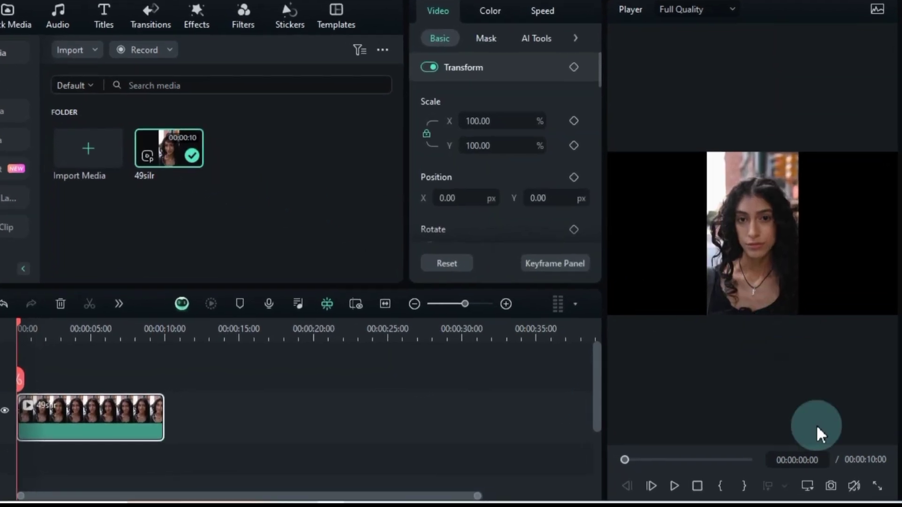
# Step: Set the project to 9:16 portrait, 1080x1920, at 30 fps
pyautogui.click(815, 484)
pyautogui.click(784, 343)
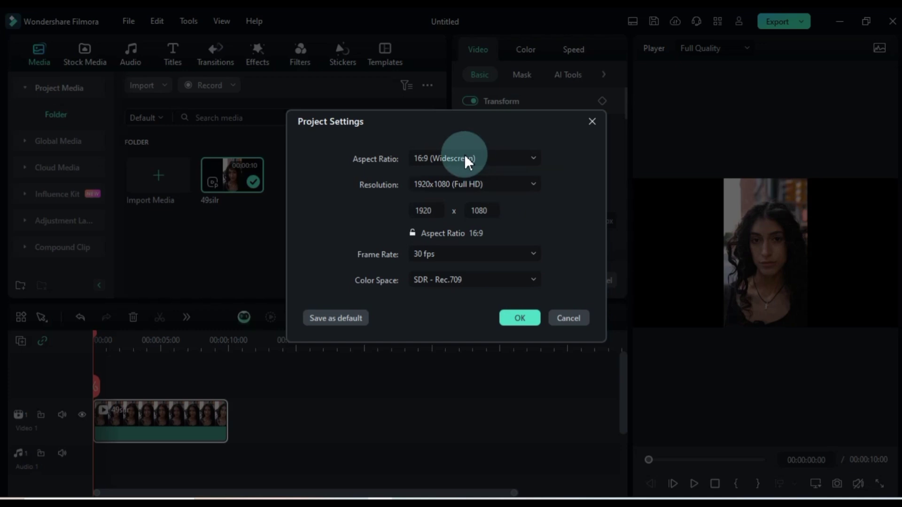
pyautogui.click(468, 160)
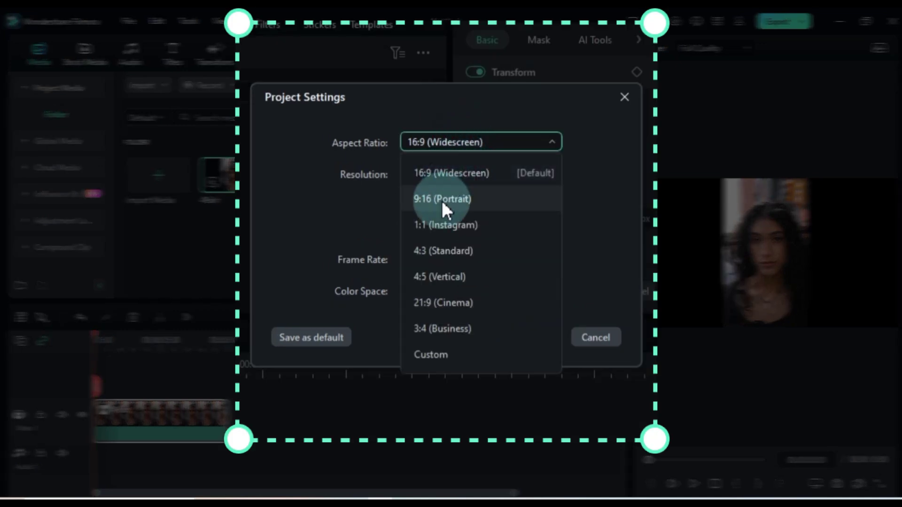
pyautogui.click(507, 198)
pyautogui.click(452, 256)
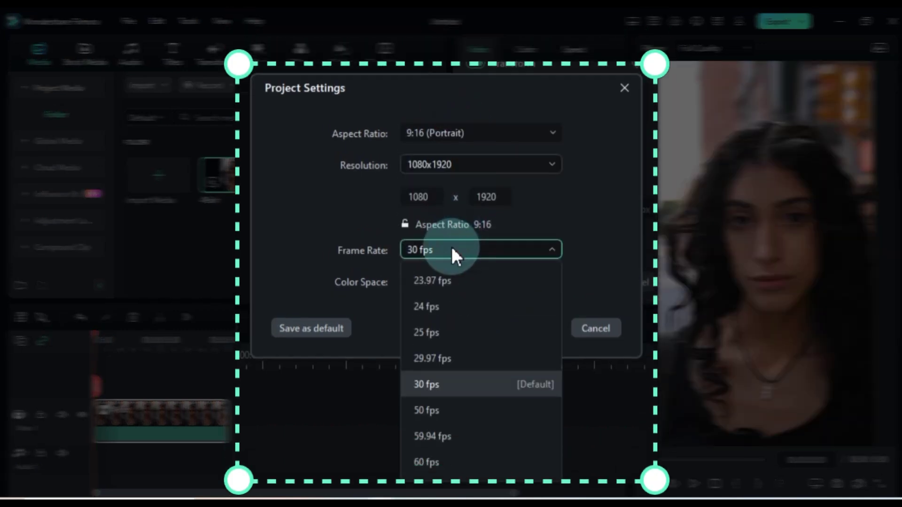
pyautogui.click(473, 384)
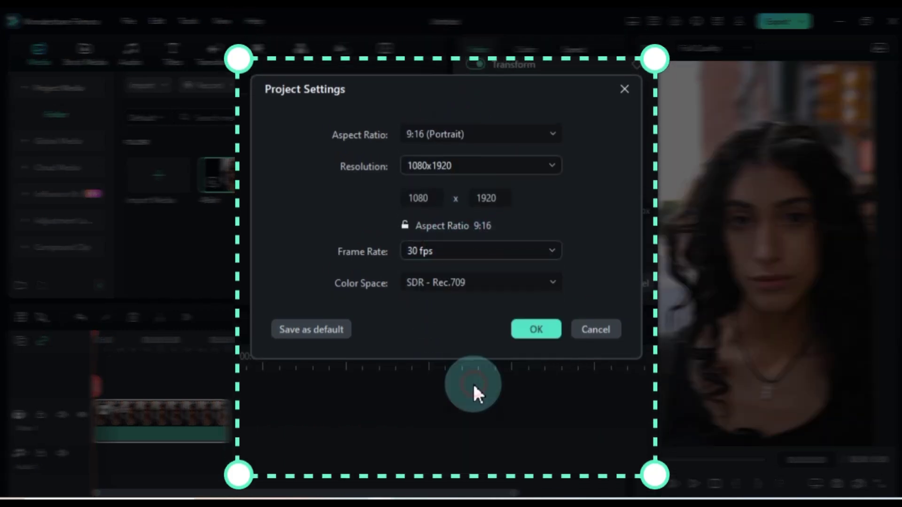
pyautogui.click(519, 332)
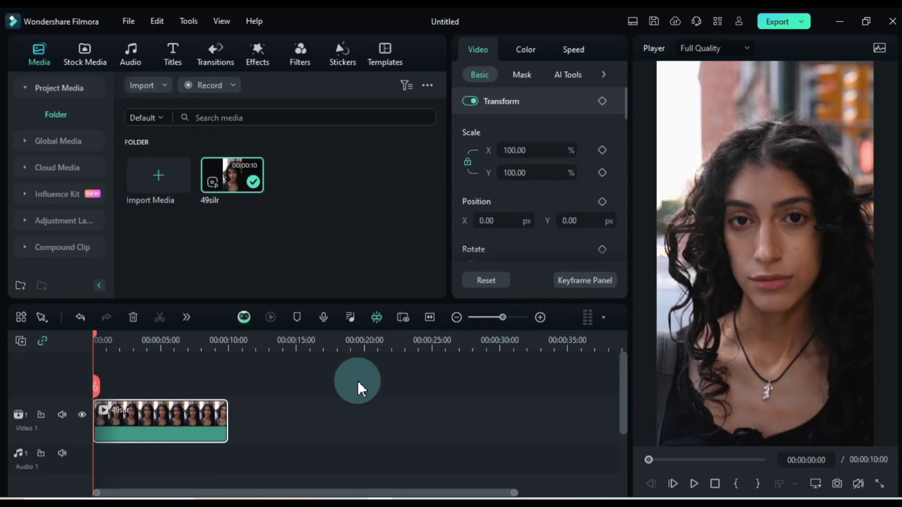
pyautogui.click(325, 387)
# Step: Find the Beauty Skin effect and apply it to the 49silr clip
pyautogui.press('space')
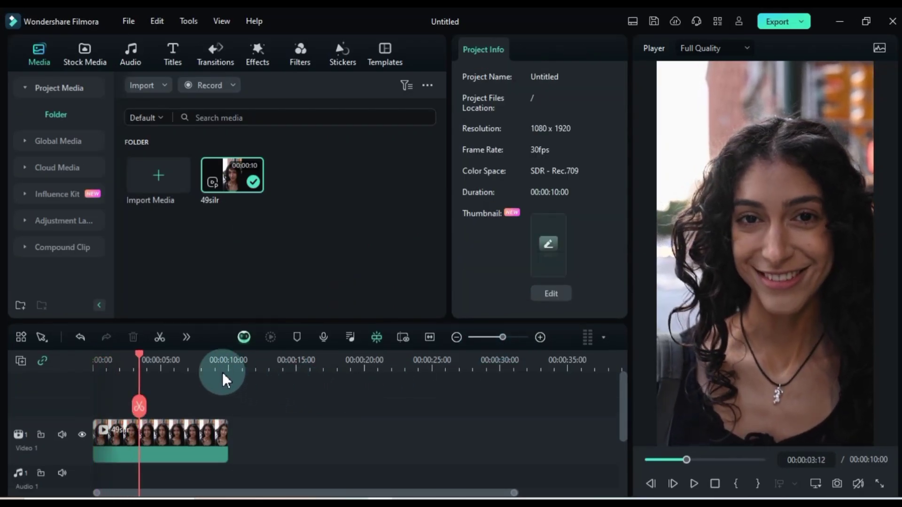
pyautogui.moveTo(141, 356); pyautogui.dragTo(89, 361)
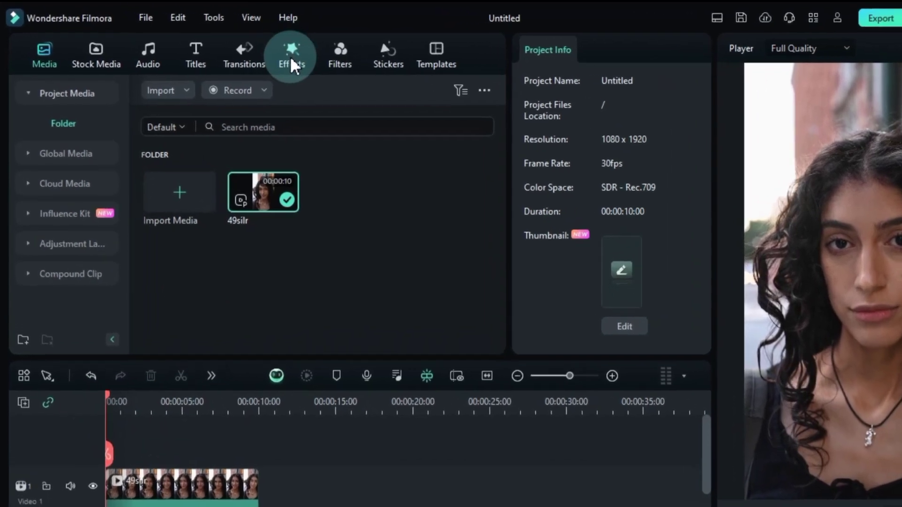
pyautogui.click(258, 55)
pyautogui.click(310, 90)
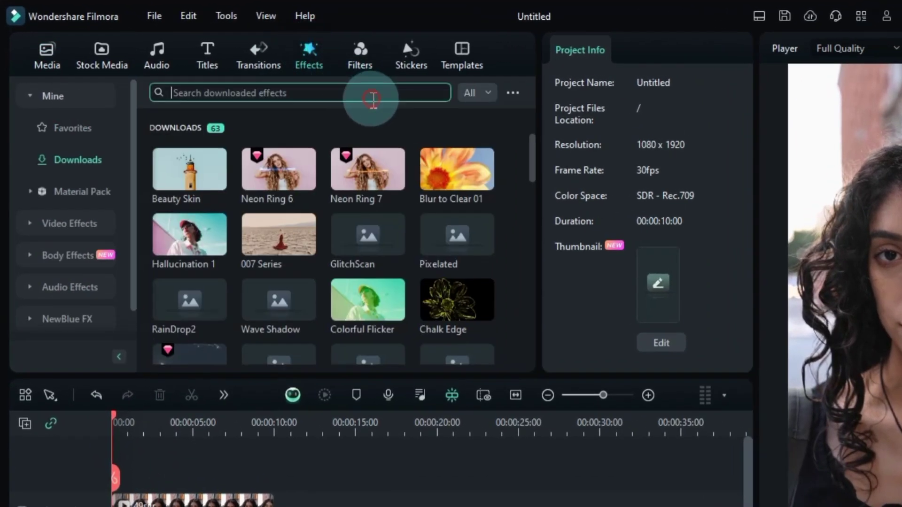
pyautogui.write('Beauty skin')
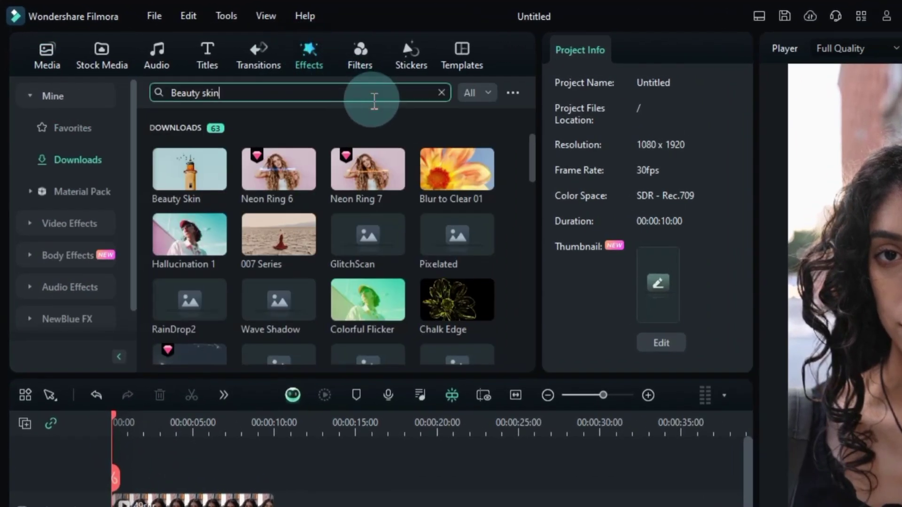
pyautogui.press('Return')
pyautogui.moveTo(174, 162); pyautogui.dragTo(151, 475)
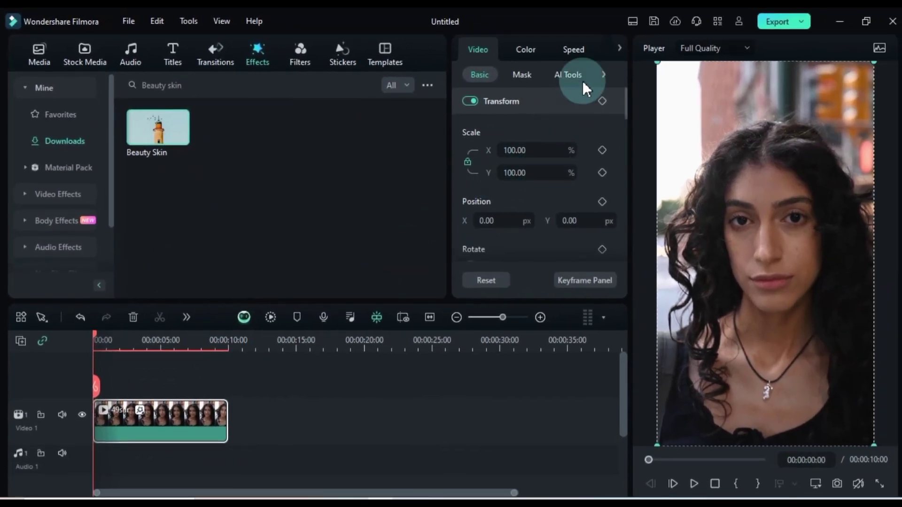
# Step: Set Beauty Skin to Alpha 70, Radius 20 and Tolerance 20
pyautogui.click(681, 44)
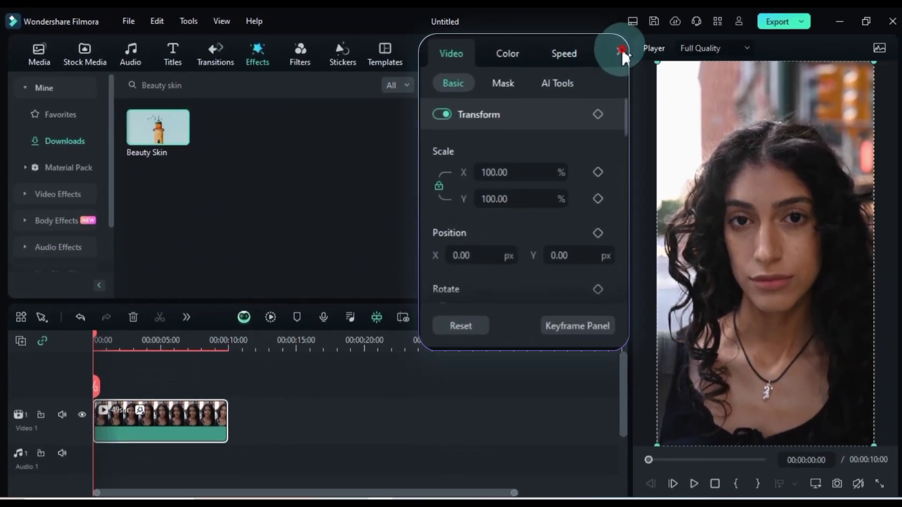
pyautogui.click(592, 58)
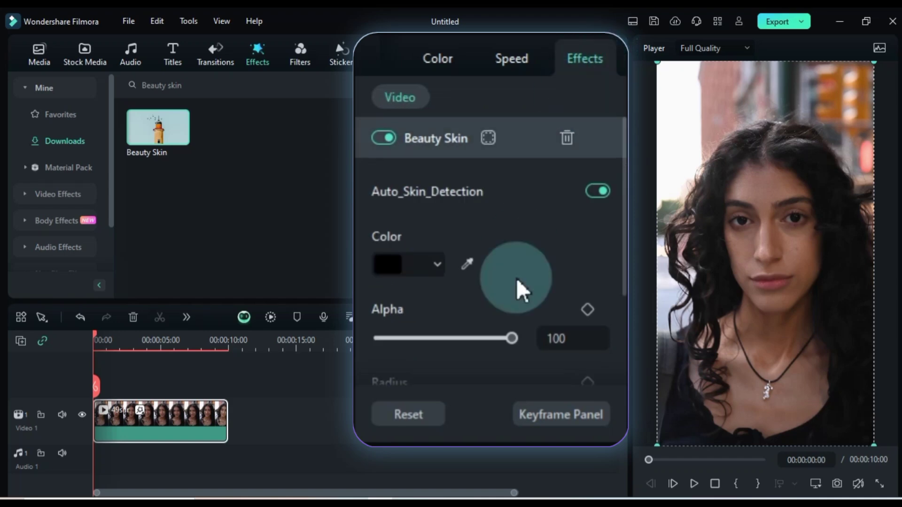
pyautogui.scroll(-3, 506, 309)
pyautogui.moveTo(449, 292)
pyautogui.mouseDown()
pyautogui.moveTo(497, 289)
pyautogui.moveTo(380, 290)
pyautogui.moveTo(492, 289)
pyautogui.moveTo(467, 289)
pyautogui.mouseUp()
pyautogui.moveTo(392, 363); pyautogui.dragTo(404, 348)
pyautogui.scroll(-1, 404, 348)
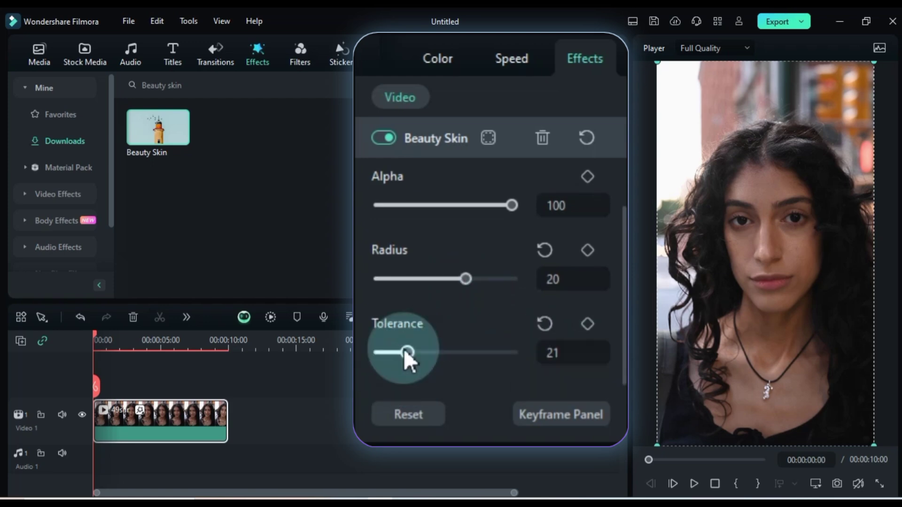
pyautogui.click(548, 351)
pyautogui.write('20')
pyautogui.press('Return')
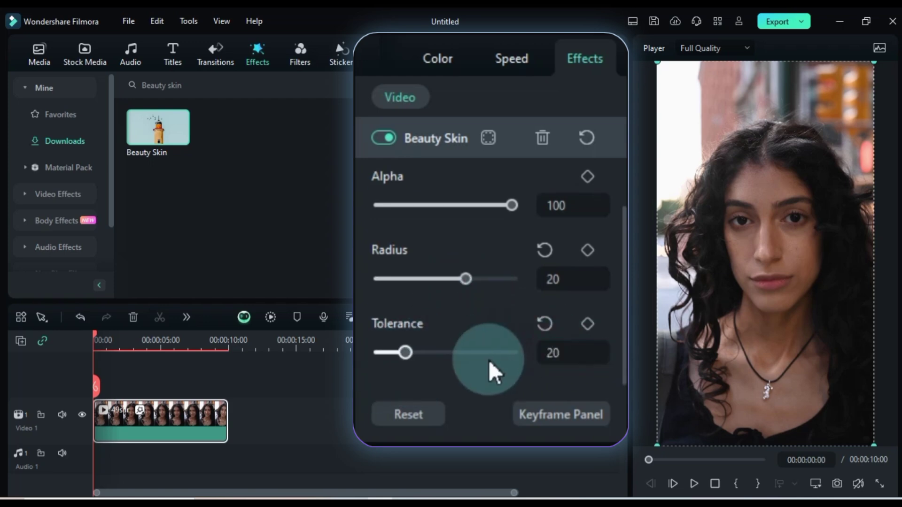
pyautogui.scroll(1, 469, 343)
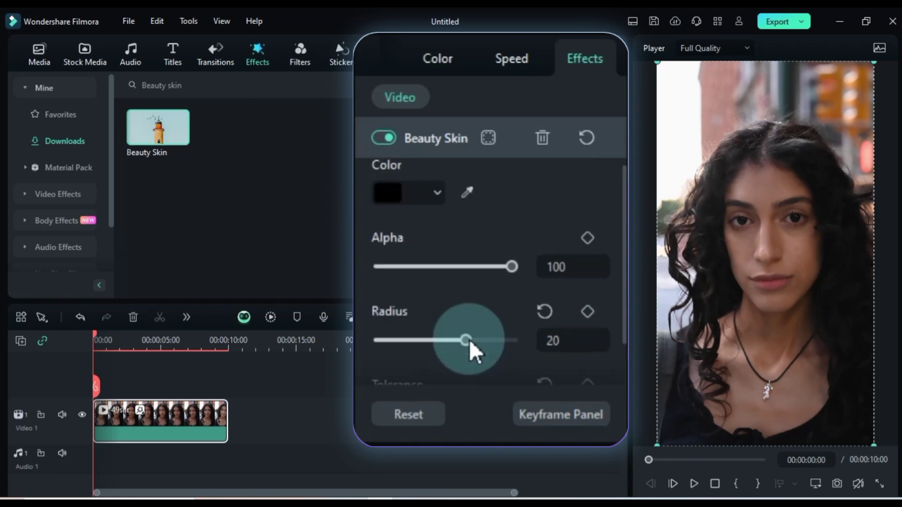
pyautogui.moveTo(500, 265); pyautogui.dragTo(474, 267)
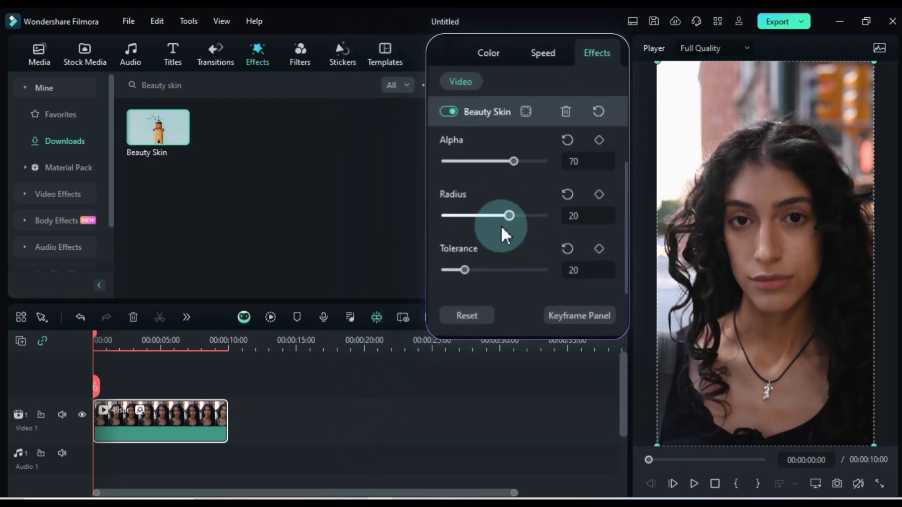
pyautogui.click(238, 424)
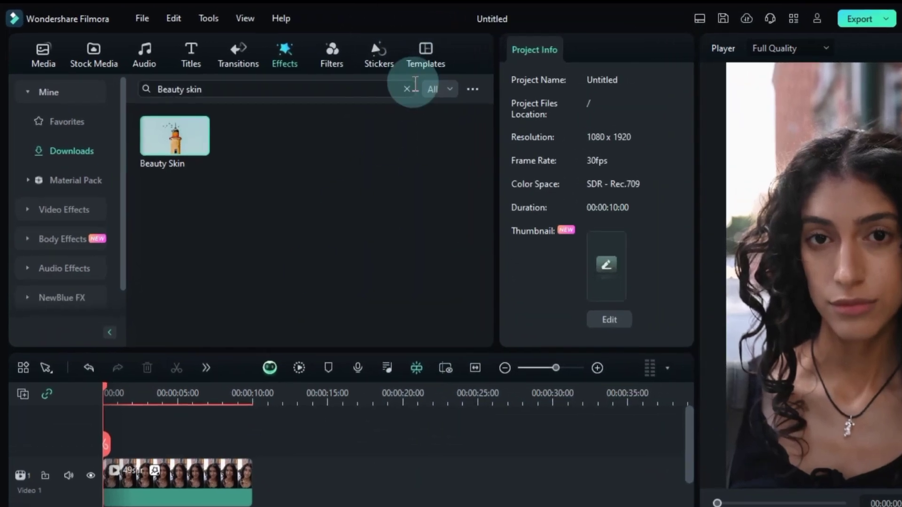
# Step: Apply Luma Sharp to the 49silr clip with Opacity 100% and Intensity 70
pyautogui.click(366, 85)
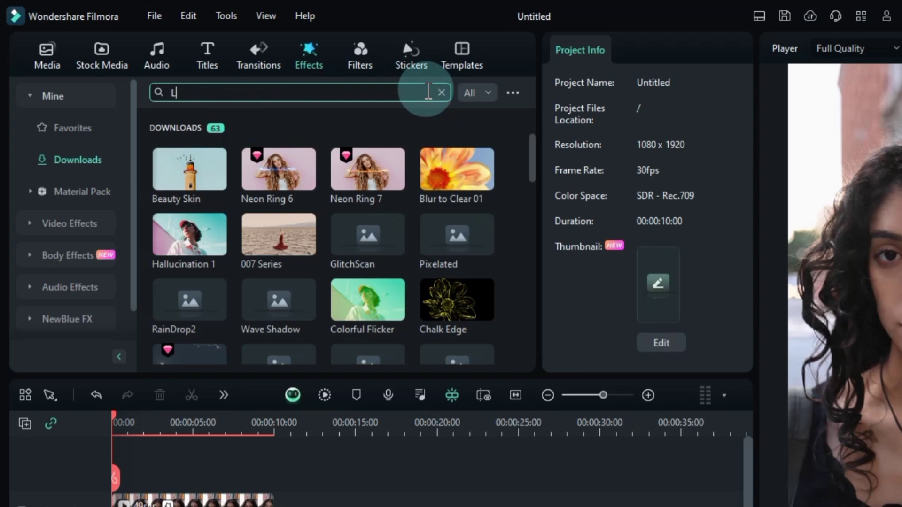
pyautogui.press('Return')
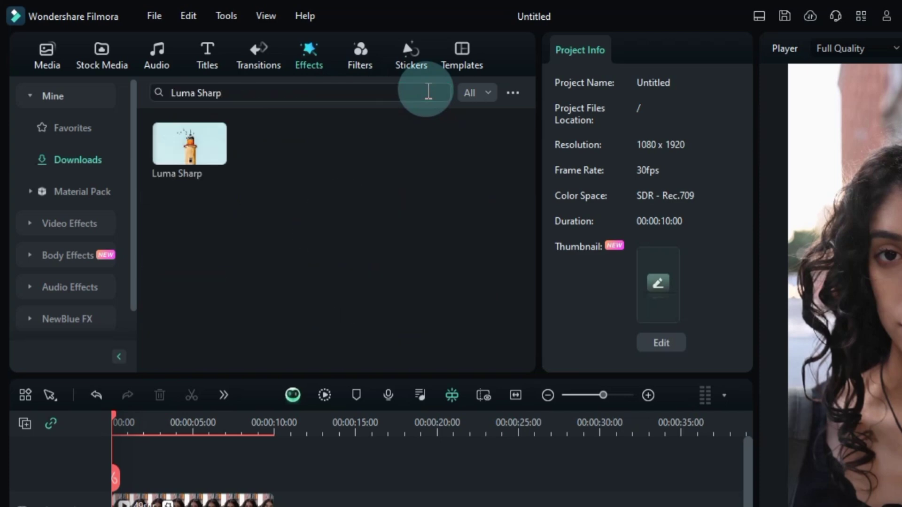
pyautogui.moveTo(171, 164); pyautogui.dragTo(159, 502)
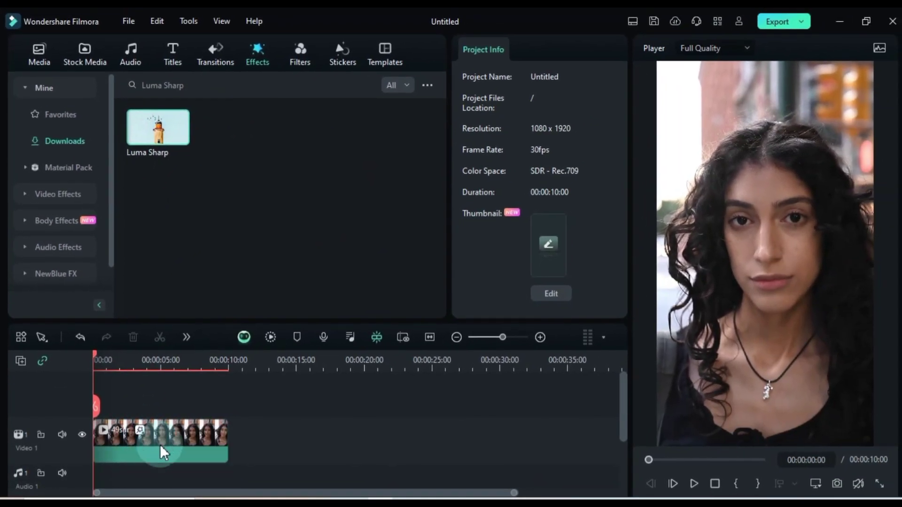
pyautogui.click(174, 458)
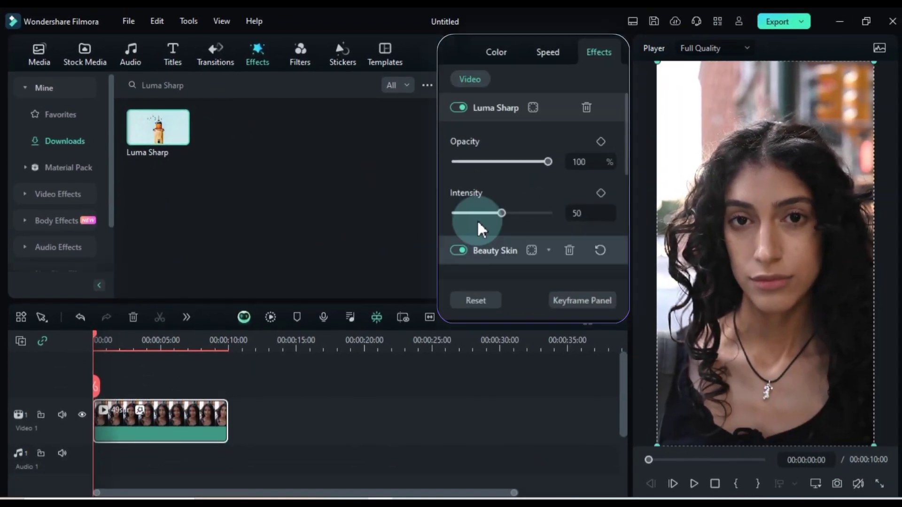
pyautogui.moveTo(553, 152); pyautogui.dragTo(500, 151)
pyautogui.moveTo(418, 223); pyautogui.dragTo(560, 232)
pyautogui.moveTo(445, 289); pyautogui.dragTo(473, 290)
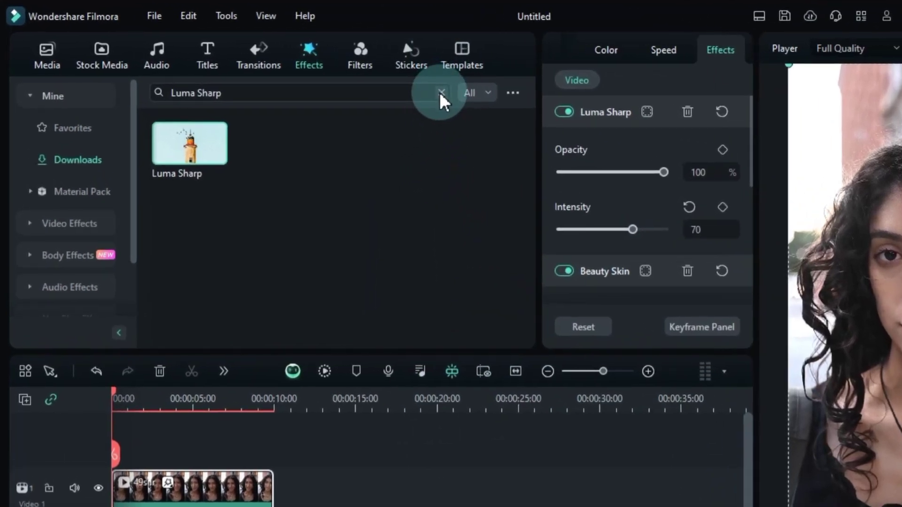
# Step: Search for Auto Enhance and apply it to the 49silr clip
pyautogui.click(442, 92)
pyautogui.click(358, 96)
pyautogui.write('Auto en')
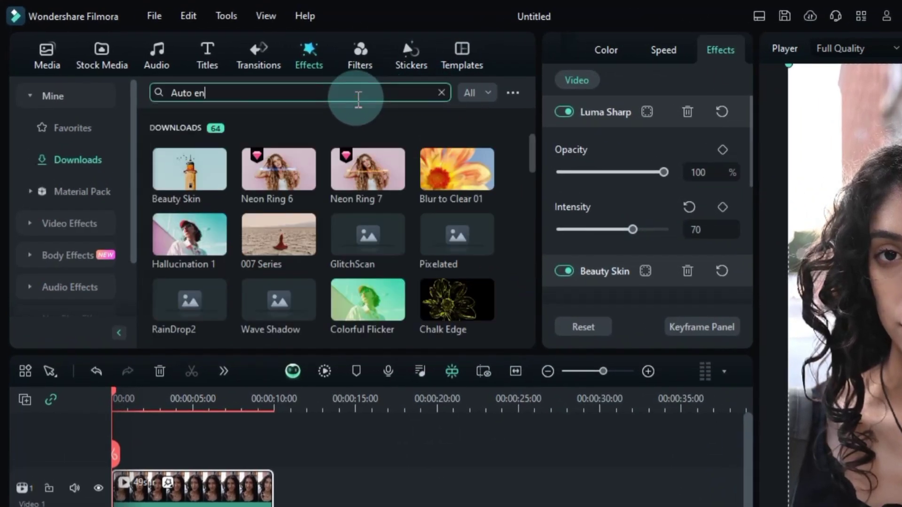
pyautogui.write('hance')
pyautogui.press('Return')
pyautogui.moveTo(190, 176); pyautogui.dragTo(152, 497)
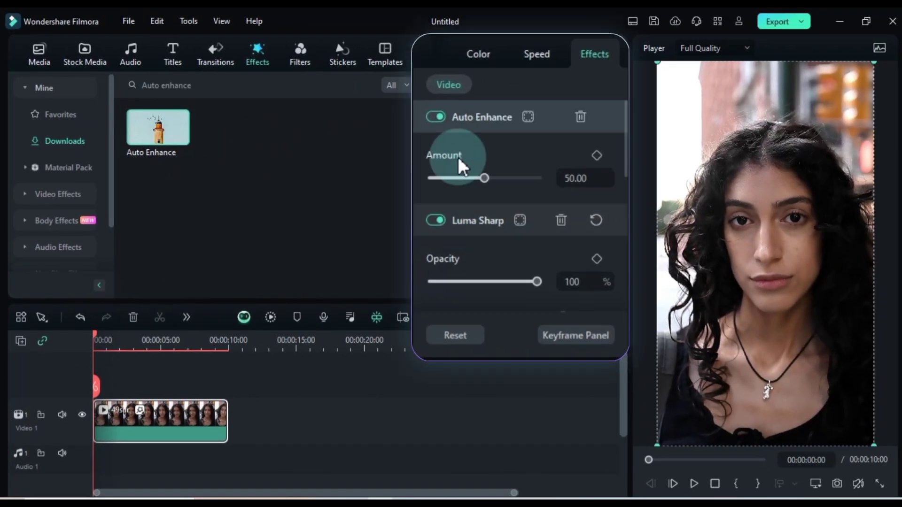
# Step: Compare Auto Enhance on and off, then raise its Amount to 85.27
pyautogui.click(466, 104)
pyautogui.click(386, 137)
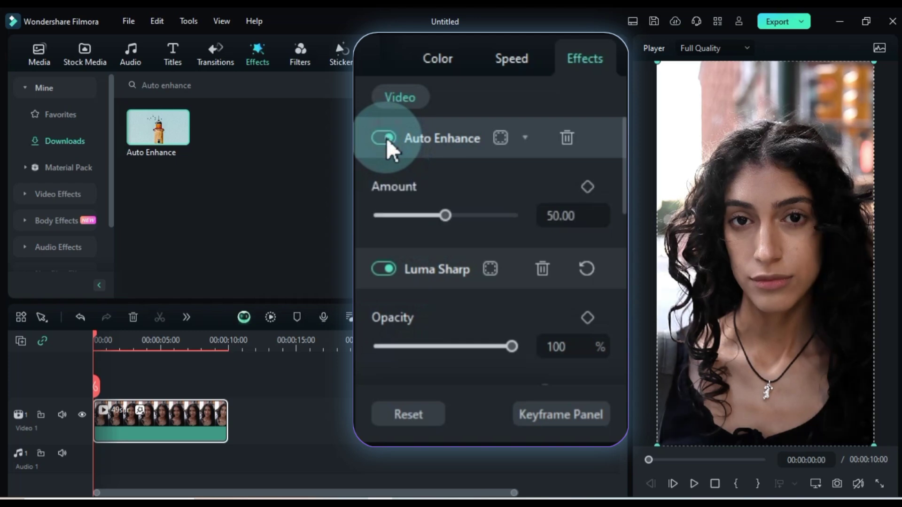
pyautogui.click(386, 137)
pyautogui.click(386, 137)
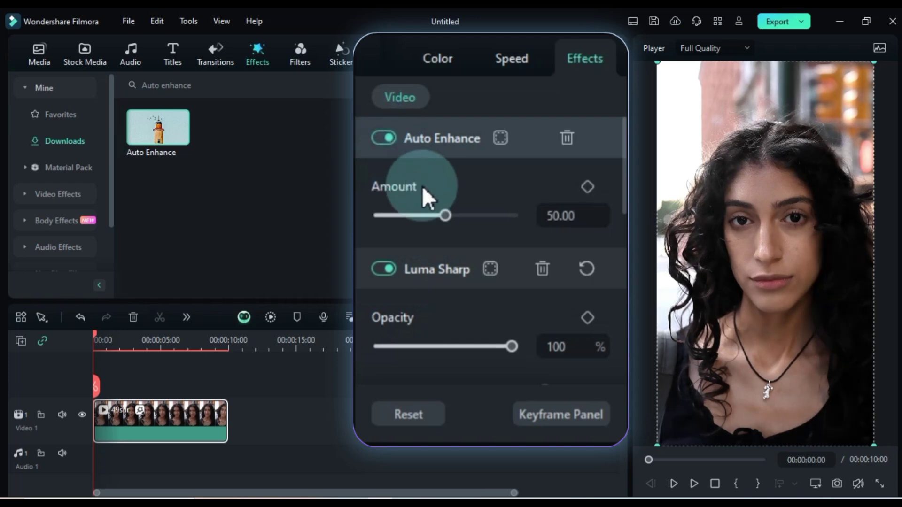
pyautogui.click(445, 215)
pyautogui.moveTo(446, 213); pyautogui.dragTo(538, 155)
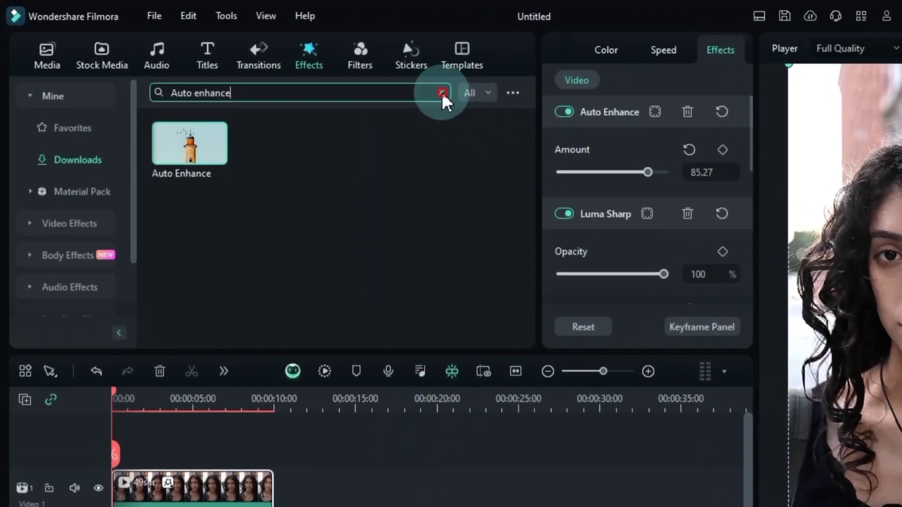
# Step: Place the Beautify effect on a new Video 2 track spanning the clip's 10 seconds
pyautogui.click(371, 88)
pyautogui.click(381, 93)
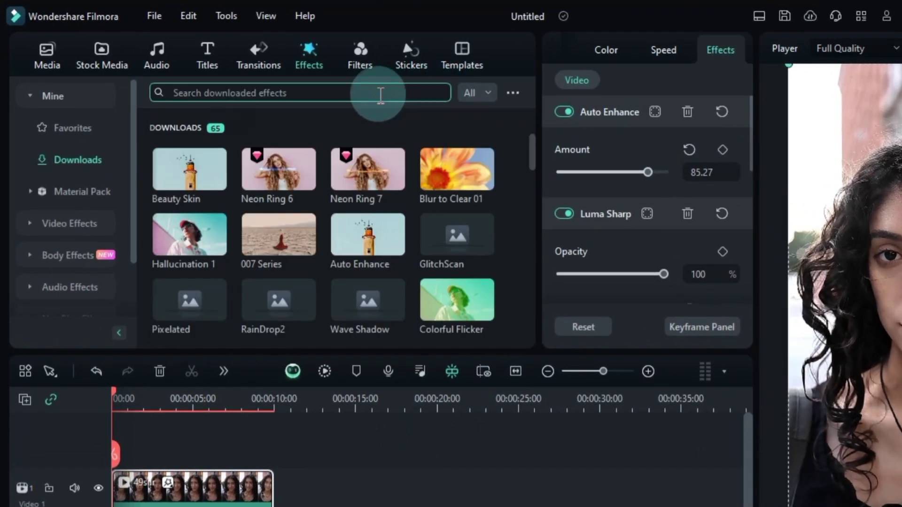
pyautogui.write('Beautify')
pyautogui.press('Return')
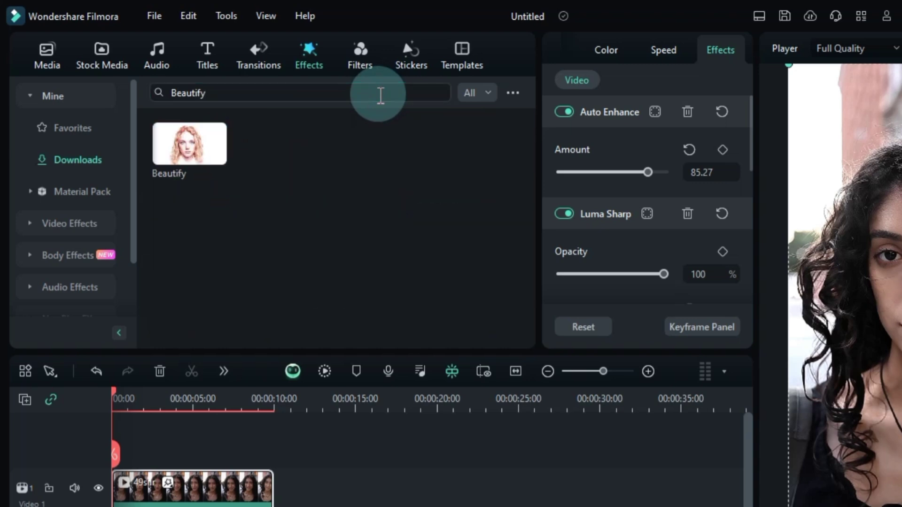
pyautogui.moveTo(188, 141); pyautogui.dragTo(128, 455)
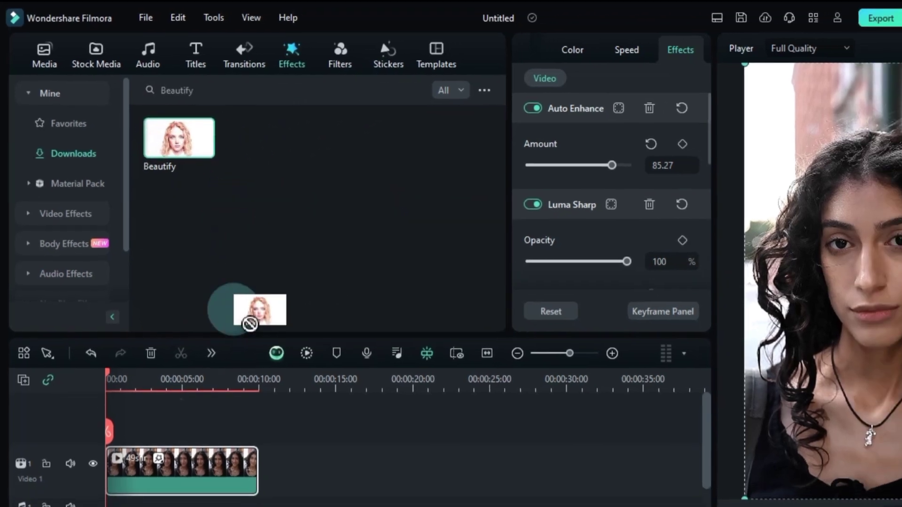
pyautogui.moveTo(115, 408); pyautogui.dragTo(225, 405)
pyautogui.click(159, 409)
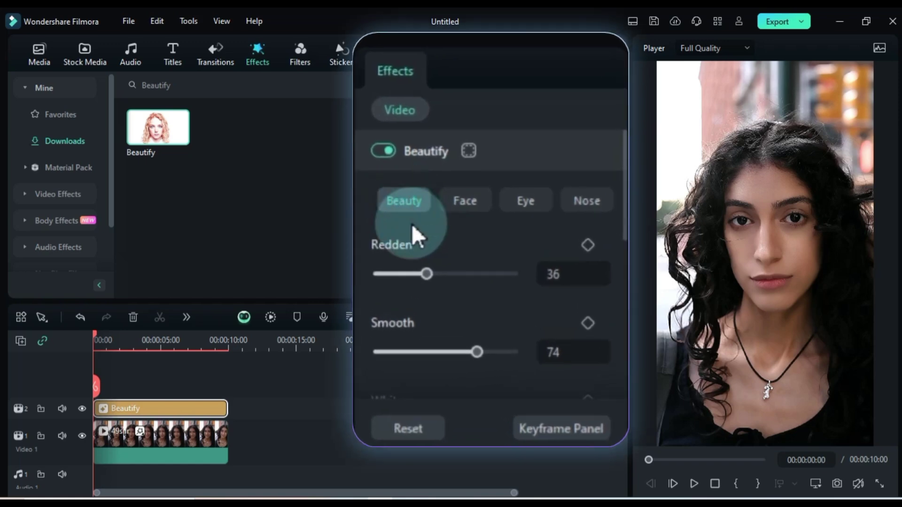
# Step: Adjust Beautify's Redden, push Smooth and Whiten to 100, and keep Hairline at 50
pyautogui.moveTo(427, 274); pyautogui.dragTo(542, 276)
pyautogui.moveTo(477, 351); pyautogui.dragTo(548, 352)
pyautogui.scroll(-3, 469, 318)
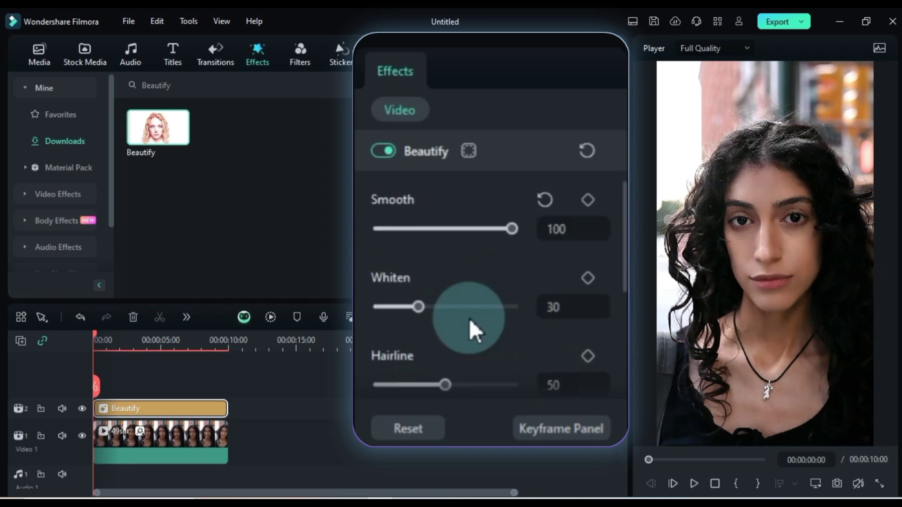
pyautogui.moveTo(414, 309); pyautogui.dragTo(548, 305)
pyautogui.scroll(-3, 449, 313)
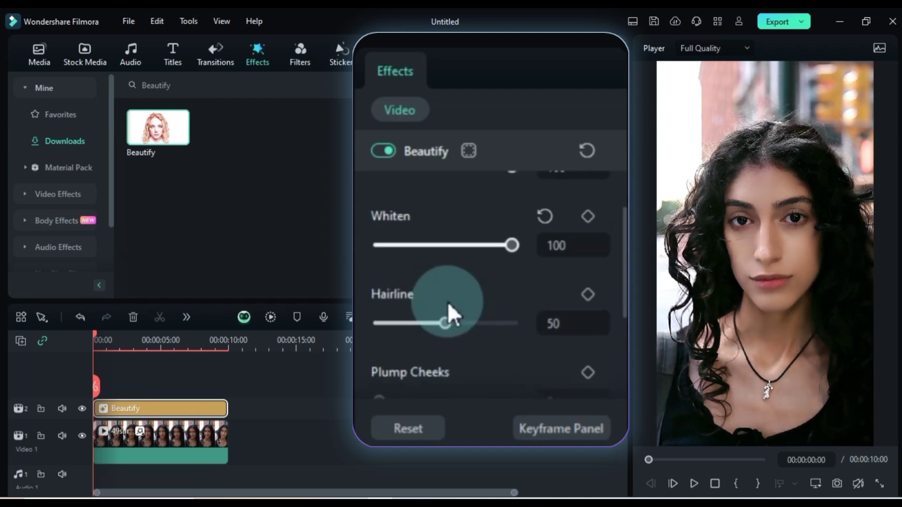
pyautogui.moveTo(444, 264)
pyautogui.mouseDown()
pyautogui.moveTo(420, 264)
pyautogui.moveTo(489, 264)
pyautogui.moveTo(494, 275)
pyautogui.moveTo(522, 246)
pyautogui.moveTo(445, 265)
pyautogui.mouseUp()
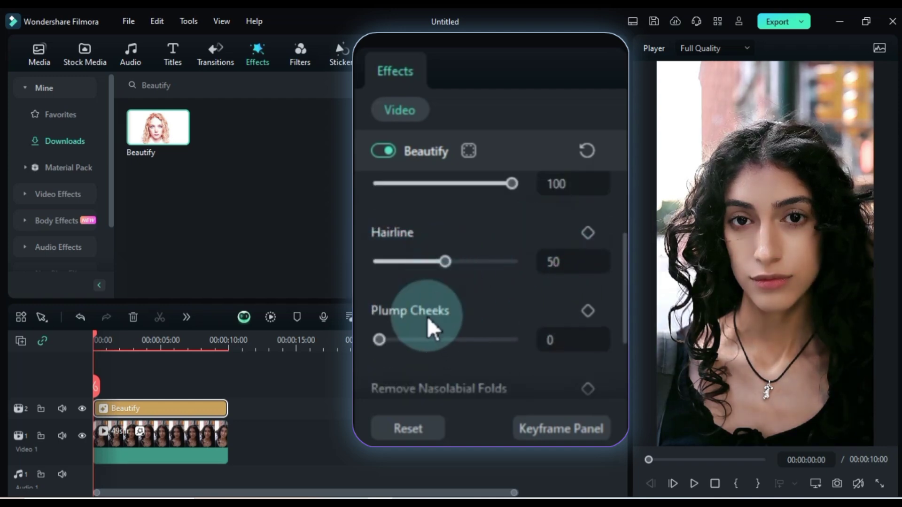
pyautogui.scroll(-2, 404, 300)
# Step: Raise Plump Cheeks, Remove Nasolabial Folds and Whiten Teeth, then test Shrink Face
pyautogui.moveTo(378, 281); pyautogui.dragTo(451, 278)
pyautogui.moveTo(521, 312); pyautogui.dragTo(519, 300)
pyautogui.scroll(-1, 423, 310)
pyautogui.moveTo(384, 298); pyautogui.dragTo(488, 308)
pyautogui.scroll(-1, 422, 329)
pyautogui.moveTo(89, 338); pyautogui.dragTo(148, 342)
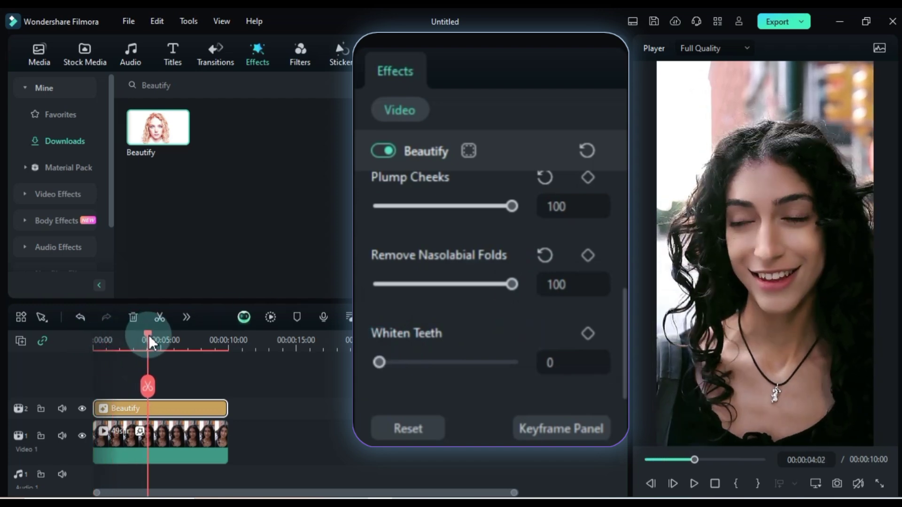
pyautogui.moveTo(378, 362); pyautogui.dragTo(541, 364)
pyautogui.scroll(6, 465, 274)
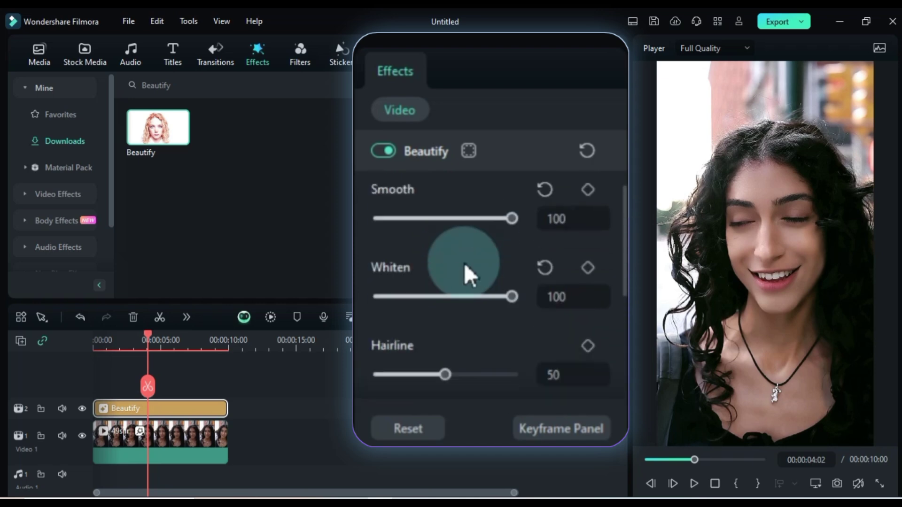
pyautogui.click(464, 202)
pyautogui.moveTo(396, 273); pyautogui.dragTo(359, 301)
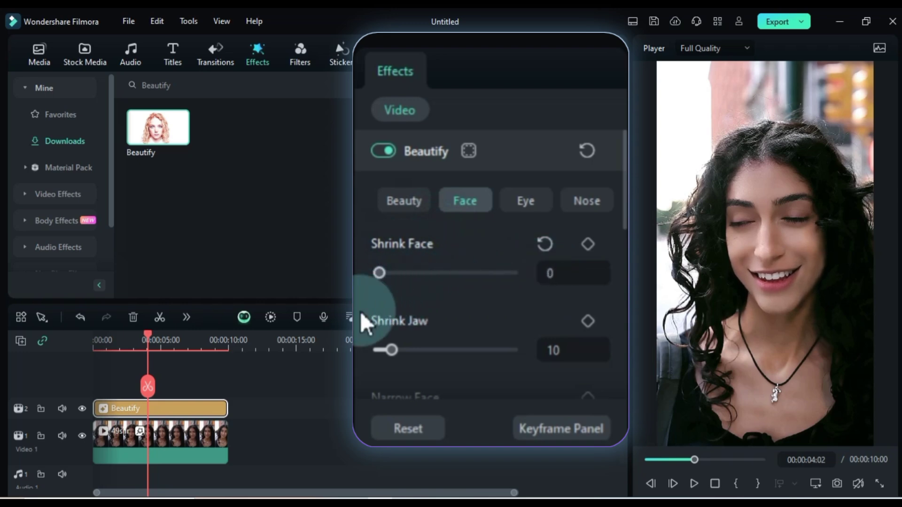
# Step: Test Shrink Jaw, Mouth Type and Chin Length, and set Philtrum Length to 88
pyautogui.moveTo(396, 351)
pyautogui.mouseDown()
pyautogui.moveTo(538, 353)
pyautogui.moveTo(392, 354)
pyautogui.mouseUp()
pyautogui.scroll(-3, 409, 357)
pyautogui.moveTo(380, 304); pyautogui.dragTo(379, 336)
pyautogui.scroll(-2, 416, 339)
pyautogui.scroll(-2, 476, 306)
pyautogui.scroll(-2, 462, 314)
pyautogui.scroll(2, 442, 319)
pyautogui.scroll(-2, 442, 348)
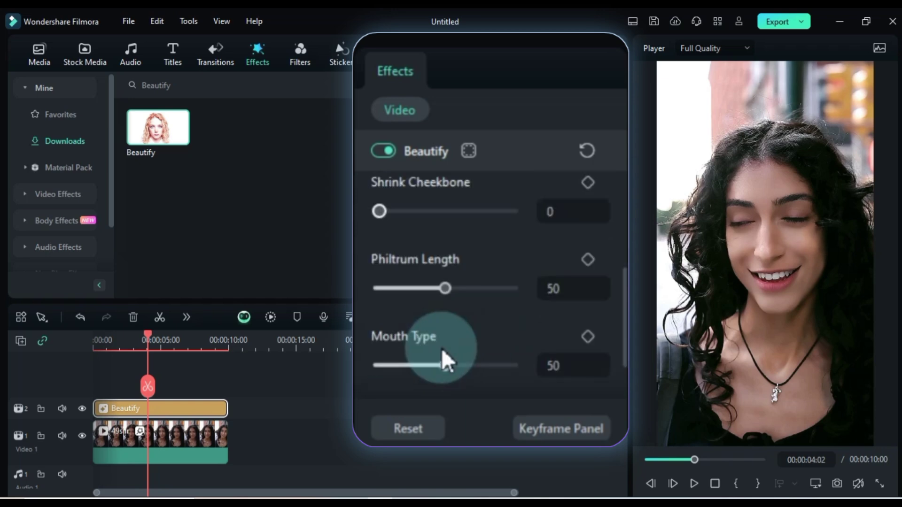
pyautogui.moveTo(444, 288); pyautogui.dragTo(471, 308)
pyautogui.scroll(-1, 488, 315)
pyautogui.click(445, 303)
pyautogui.scroll(-1, 451, 338)
pyautogui.moveTo(443, 359); pyautogui.dragTo(548, 342)
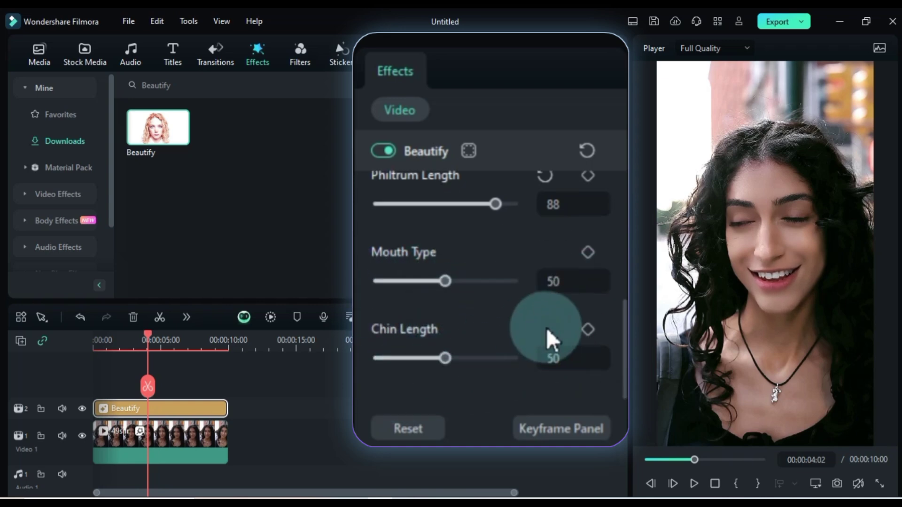
pyautogui.scroll(2, 493, 320)
pyautogui.scroll(3, 492, 317)
# Step: In Beautify's Eye settings, set Enlarge Eye to 74 and Eye Distance to 38
pyautogui.click(521, 207)
pyautogui.moveTo(148, 336); pyautogui.dragTo(129, 339)
pyautogui.moveTo(398, 278); pyautogui.dragTo(477, 299)
pyautogui.moveTo(467, 348); pyautogui.dragTo(445, 366)
pyautogui.scroll(-3, 447, 329)
pyautogui.moveTo(447, 316); pyautogui.dragTo(413, 319)
# Step: Reset Eye Distance and Eye Angle to 50, max Open Canthus and Brighten Eye, reduce dark circles
pyautogui.click(544, 276)
pyautogui.scroll(-2, 498, 310)
pyautogui.click(544, 290)
pyautogui.scroll(-3, 474, 320)
pyautogui.moveTo(379, 273); pyautogui.dragTo(551, 294)
pyautogui.moveTo(379, 350); pyautogui.dragTo(533, 352)
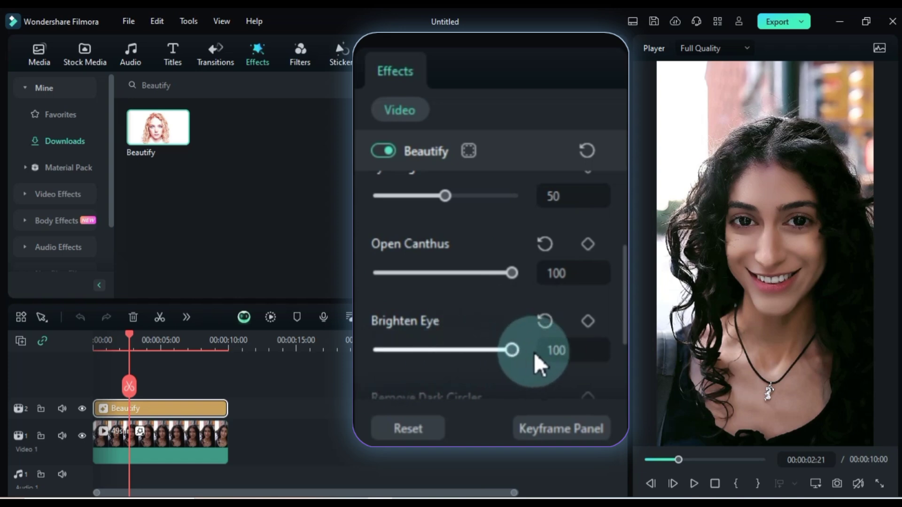
pyautogui.scroll(-2, 485, 334)
pyautogui.moveTo(376, 365); pyautogui.dragTo(406, 374)
pyautogui.scroll(-2, 459, 324)
pyautogui.scroll(4, 443, 350)
pyautogui.click(443, 350)
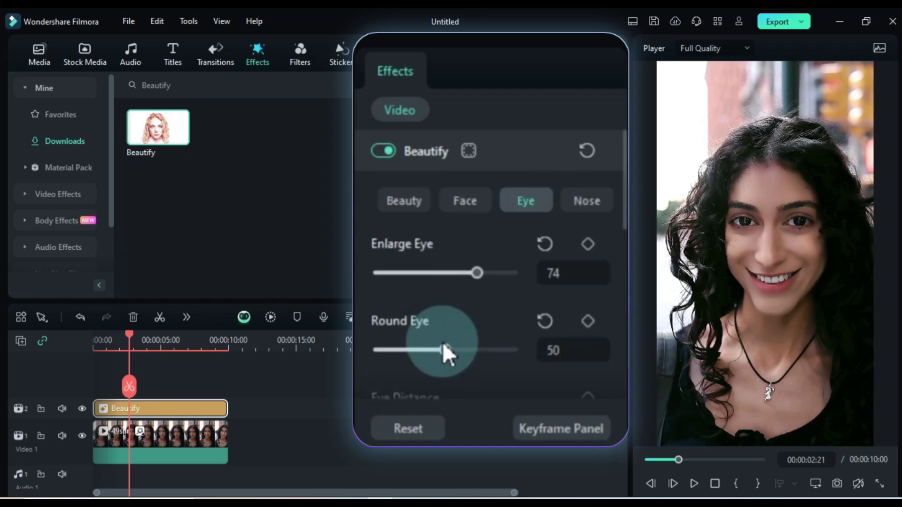
# Step: Set Beautify's Narrow Nose to 60 and Nose Length to 12
pyautogui.click(588, 202)
pyautogui.moveTo(384, 280); pyautogui.dragTo(417, 300)
pyautogui.scroll(-1, 457, 297)
pyautogui.scroll(-1, 413, 305)
pyautogui.moveTo(379, 359); pyautogui.dragTo(585, 347)
# Step: Reset Profile Rhinoplasty to 0, replay the retouched clip from the start, then select it
pyautogui.click(544, 329)
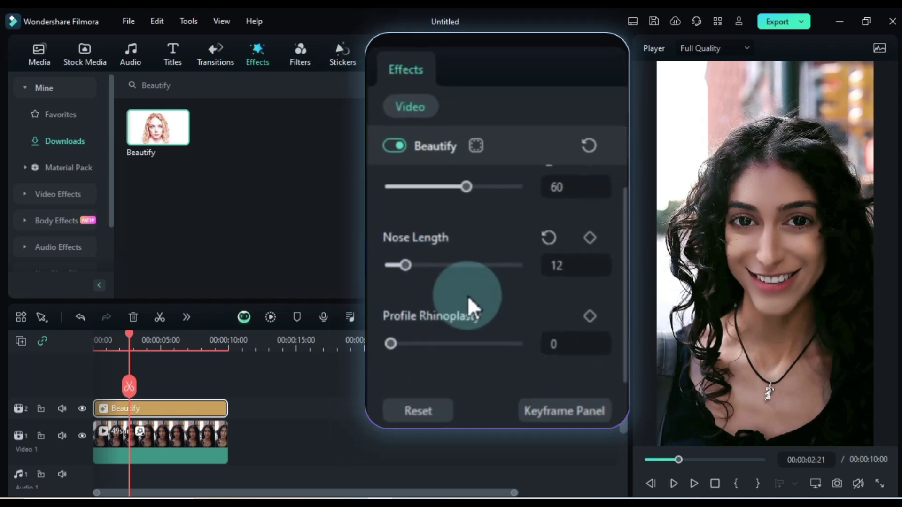
pyautogui.click(128, 332)
pyautogui.moveTo(126, 334); pyautogui.dragTo(94, 362)
pyautogui.press('space')
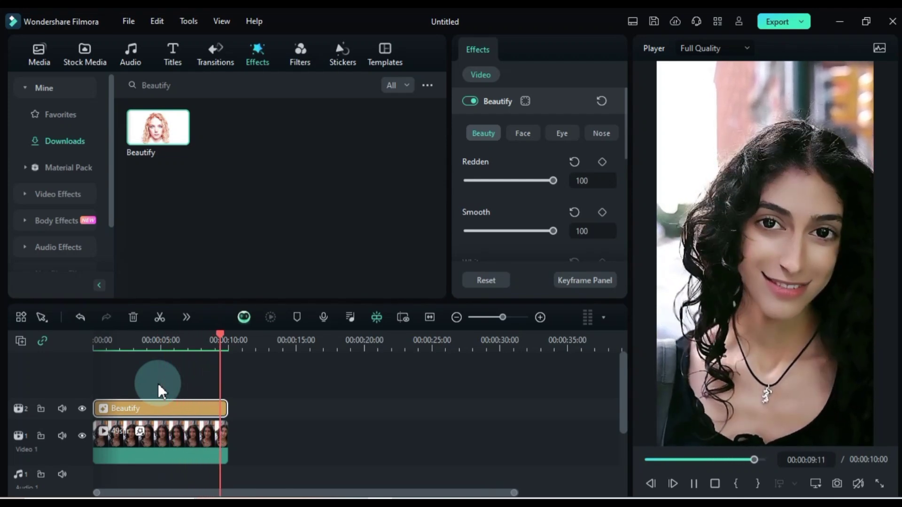
pyautogui.click(172, 350)
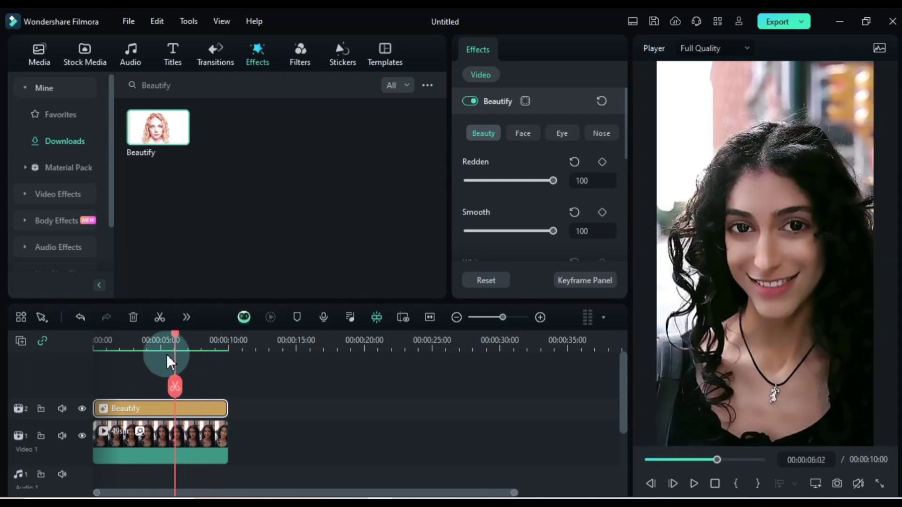
pyautogui.click(196, 447)
# Step: In Color > Basic, set Temperature 44, Tint 55 and Saturation 35 for a warmer, pinker image
pyautogui.click(503, 48)
pyautogui.click(477, 73)
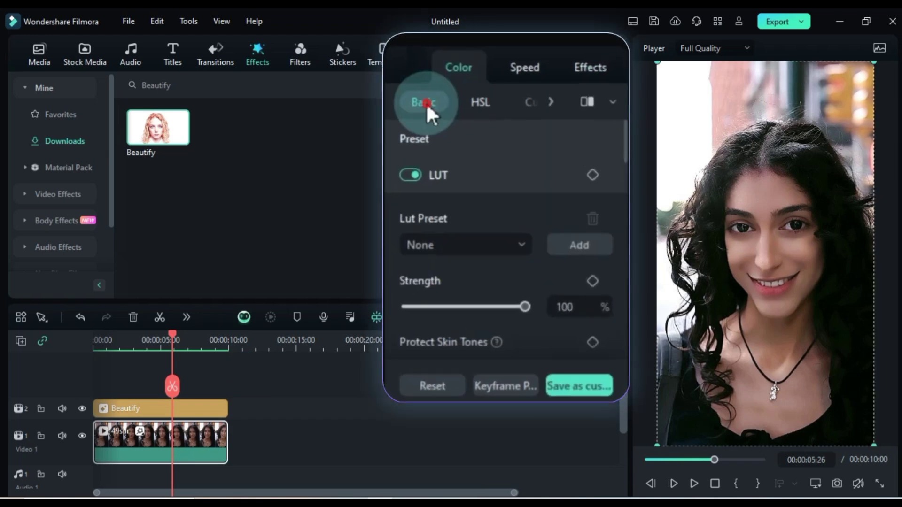
pyautogui.scroll(-5, 469, 211)
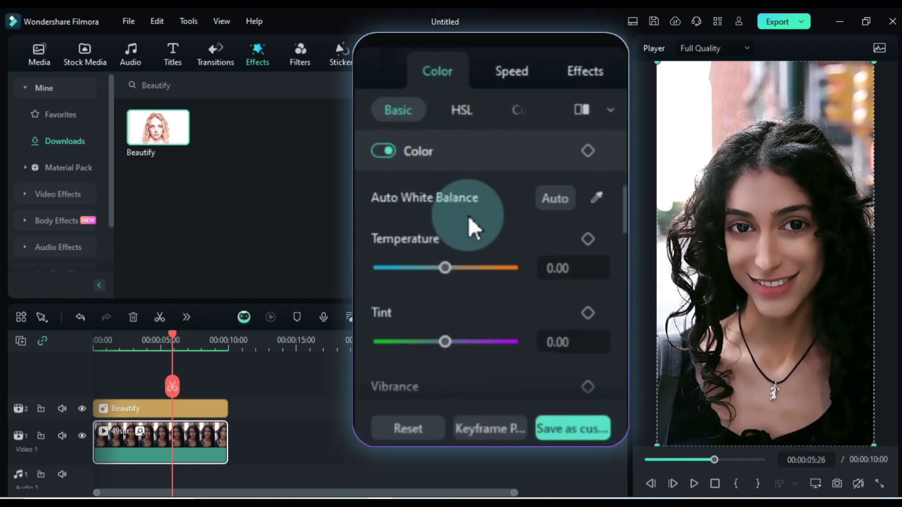
pyautogui.moveTo(444, 274); pyautogui.dragTo(475, 280)
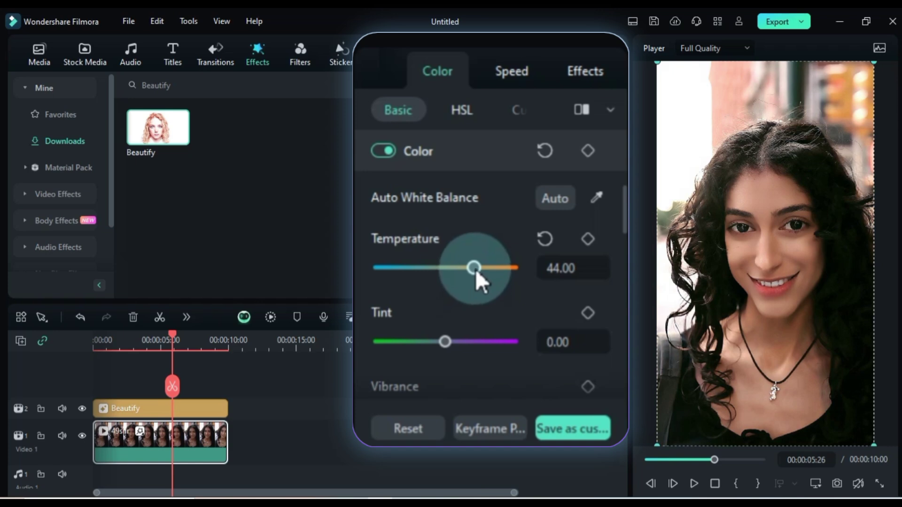
pyautogui.click(444, 342)
pyautogui.moveTo(443, 343); pyautogui.dragTo(507, 367)
pyautogui.scroll(-2, 494, 326)
pyautogui.scroll(-2, 494, 325)
pyautogui.moveTo(453, 375)
pyautogui.mouseDown()
pyautogui.moveTo(359, 379)
pyautogui.moveTo(470, 370)
pyautogui.mouseUp()
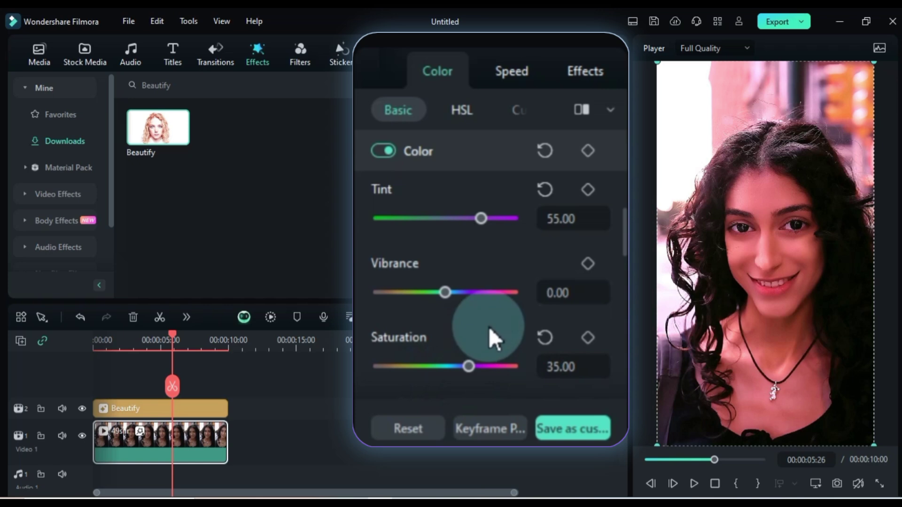
pyautogui.scroll(-5, 489, 326)
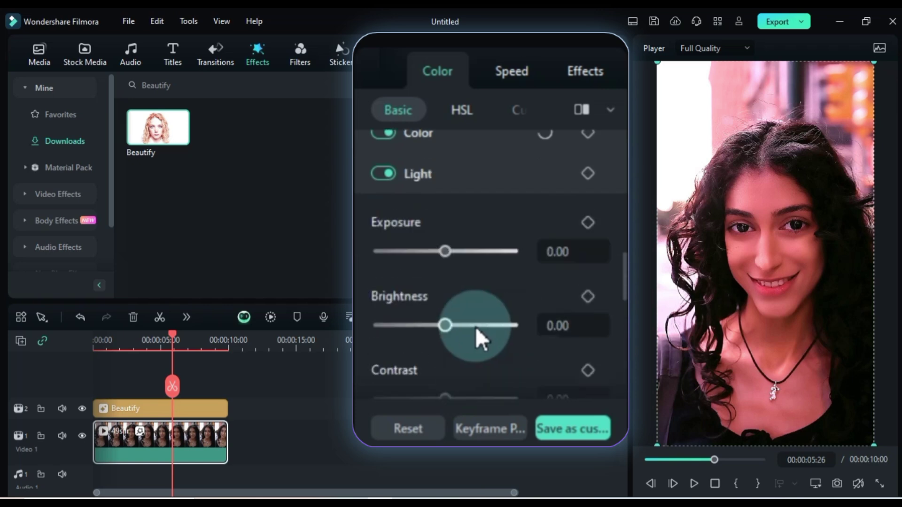
# Step: Set the clip's Brightness to 5 and Highlight to -15, then deselect it to show Project Info
pyautogui.moveTo(447, 326)
pyautogui.mouseDown()
pyautogui.moveTo(512, 328)
pyautogui.moveTo(448, 329)
pyautogui.mouseUp()
pyautogui.scroll(-3, 461, 300)
pyautogui.moveTo(444, 288); pyautogui.dragTo(462, 289)
pyautogui.scroll(-5, 485, 318)
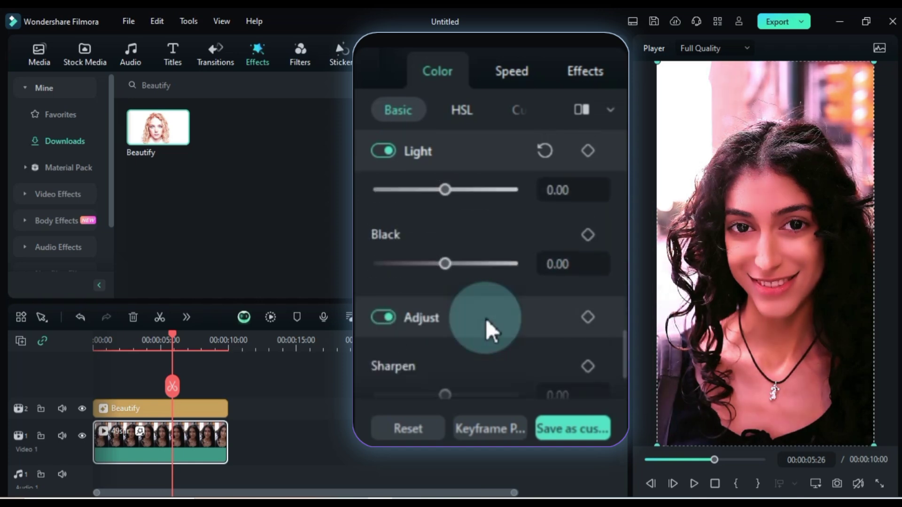
pyautogui.scroll(8, 485, 319)
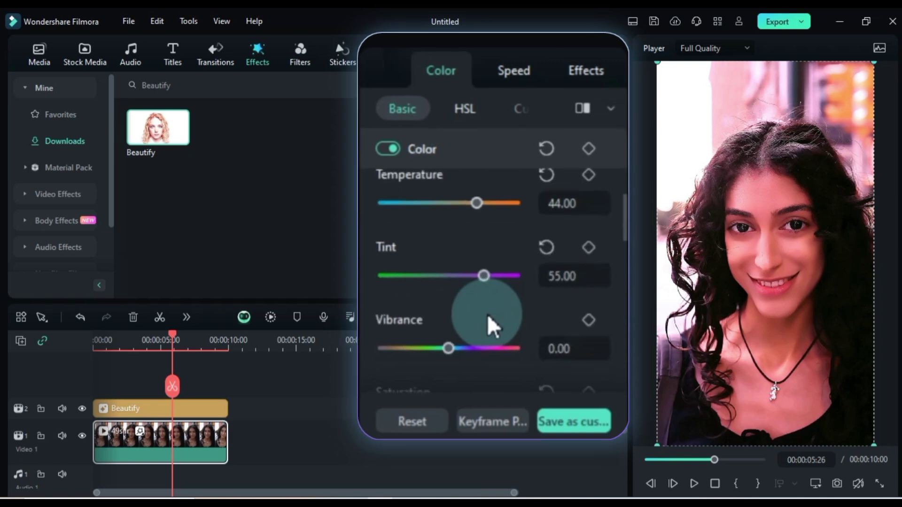
pyautogui.scroll(4, 506, 275)
pyautogui.click(255, 413)
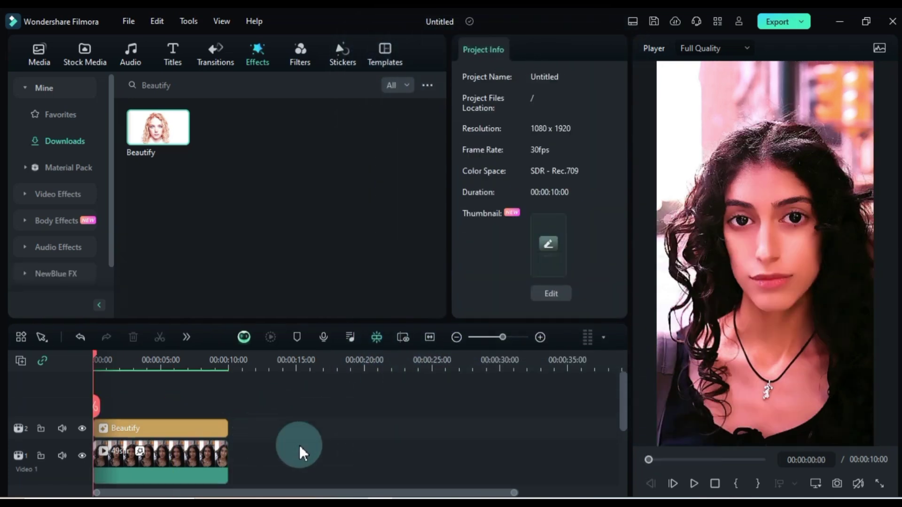
pyautogui.click(682, 484)
pyautogui.click(879, 484)
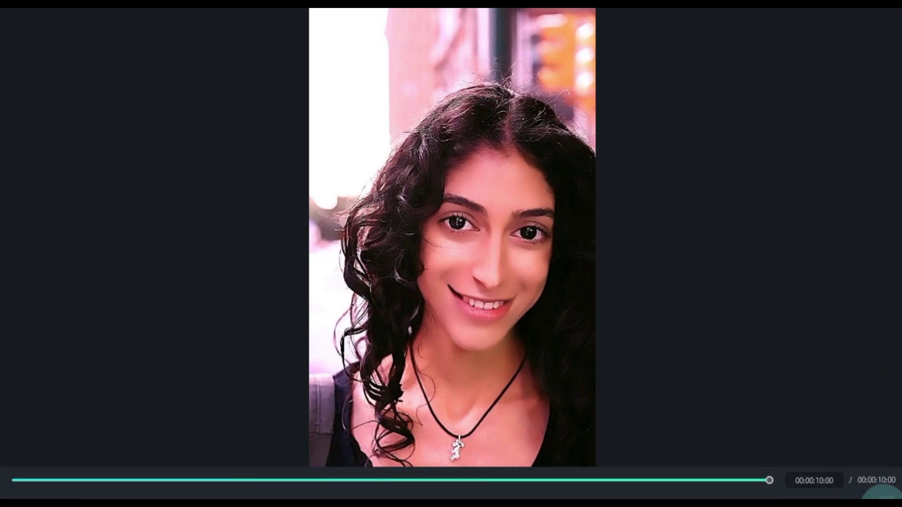
pyautogui.click(888, 491)
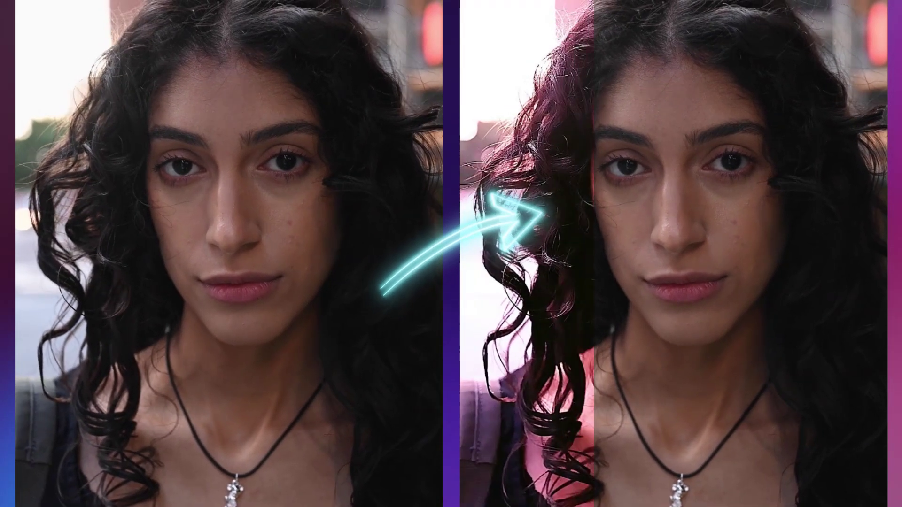